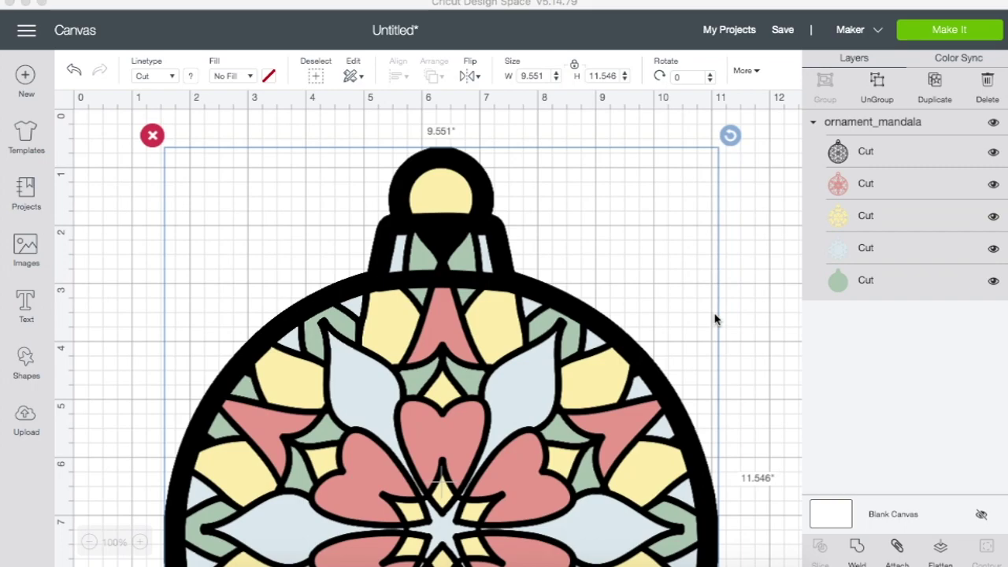
Examine the full ornament mandala design from its hanger down to its lower edge
{"action": "scroll", "coordinate": [715, 319], "scroll_direction": "down", "scroll_amount": 5}
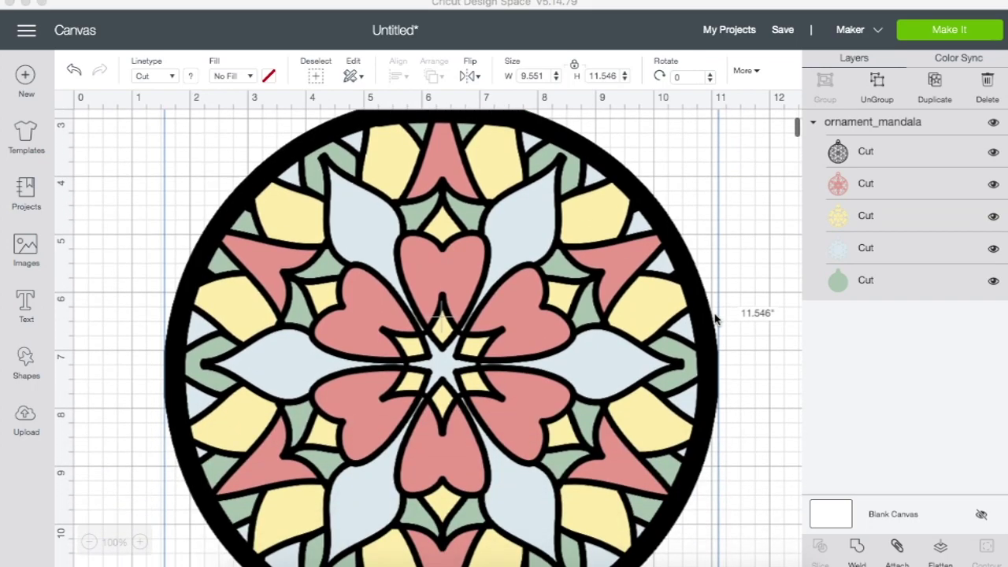
{"action": "scroll", "coordinate": [715, 319], "scroll_direction": "up", "scroll_amount": 5}
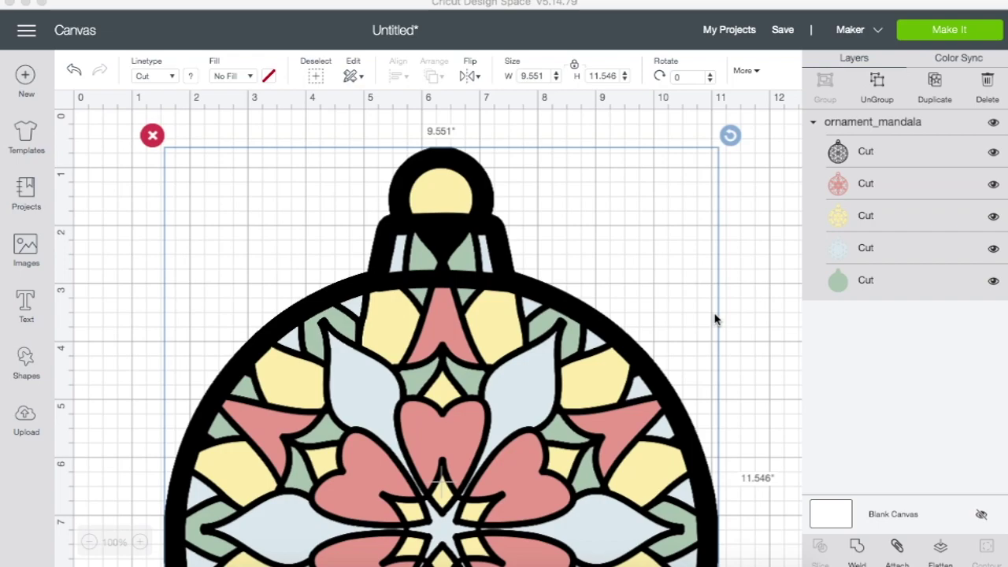
{"action": "scroll", "coordinate": [715, 319], "scroll_direction": "down", "scroll_amount": 3}
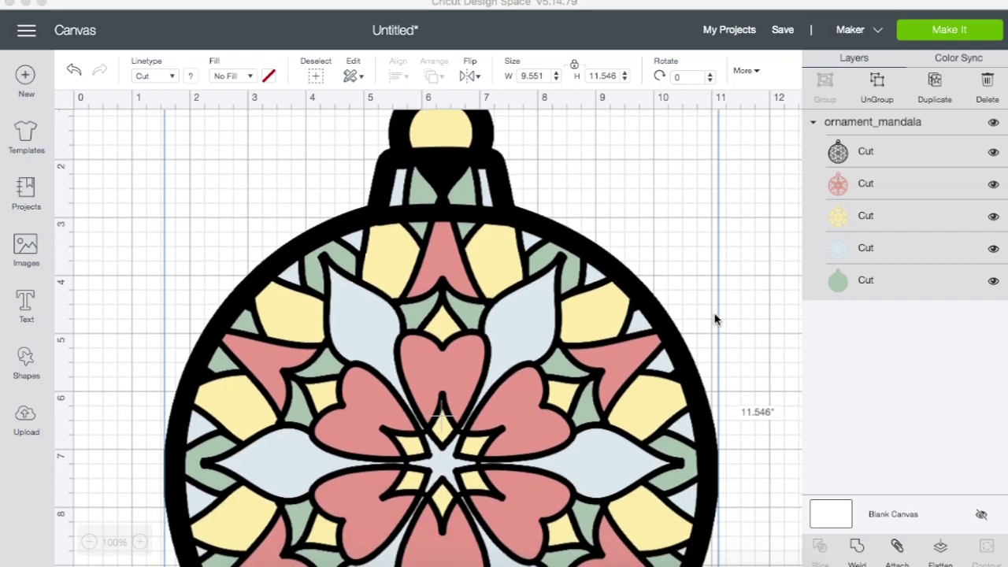
{"action": "scroll", "coordinate": [715, 319], "scroll_direction": "down", "scroll_amount": 5}
{"action": "scroll", "coordinate": [715, 319], "scroll_direction": "up", "scroll_amount": 6}
{"action": "scroll", "coordinate": [715, 319], "scroll_direction": "down", "scroll_amount": 7}
{"action": "scroll", "coordinate": [715, 318], "scroll_direction": "up", "scroll_amount": 3}
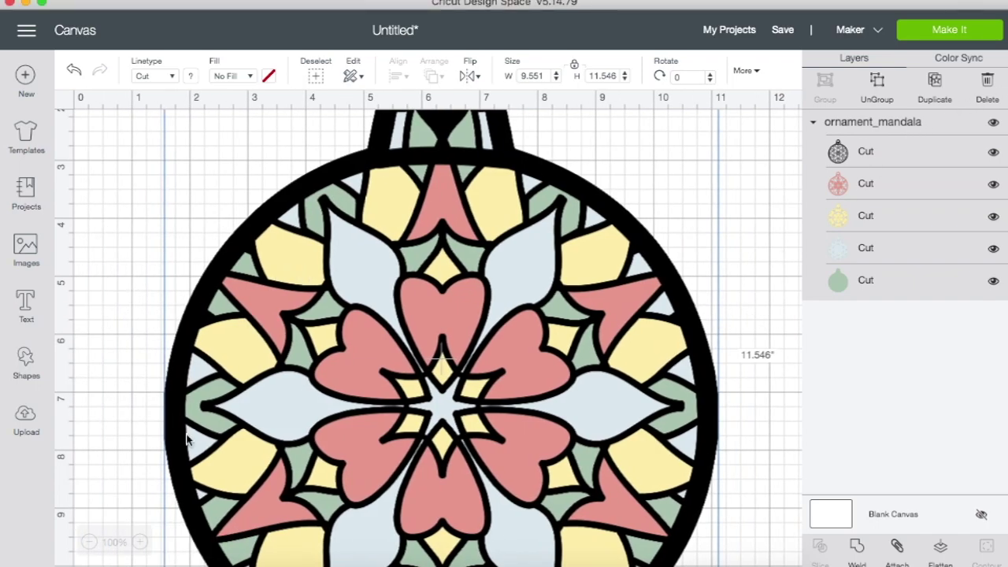
{"action": "scroll", "coordinate": [715, 303], "scroll_direction": "up", "scroll_amount": 5}
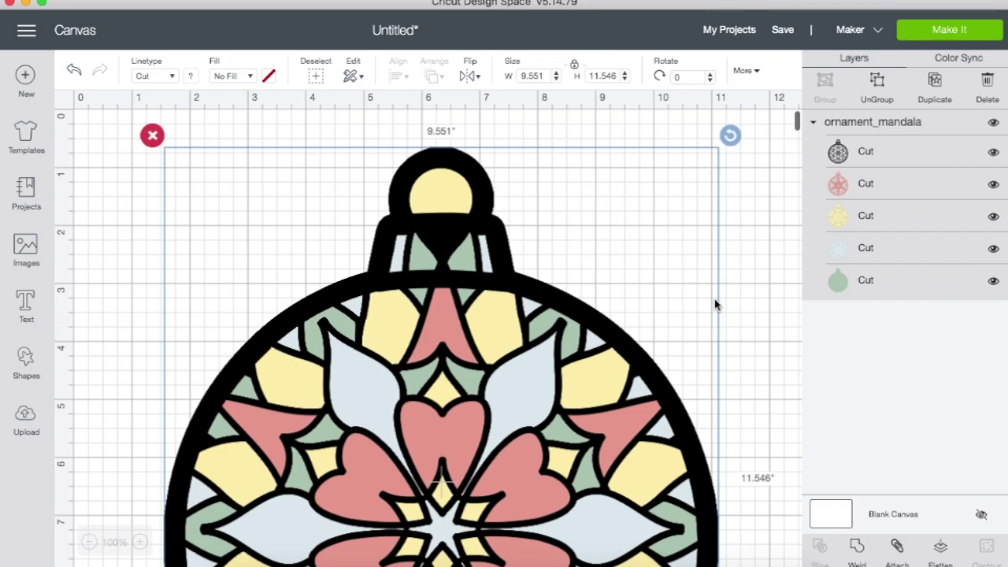
Scale the ornament mandala down proportionally to about 7.6 inches wide by 9.2 inches high
{"action": "scroll", "coordinate": [715, 305], "scroll_direction": "down", "scroll_amount": 10}
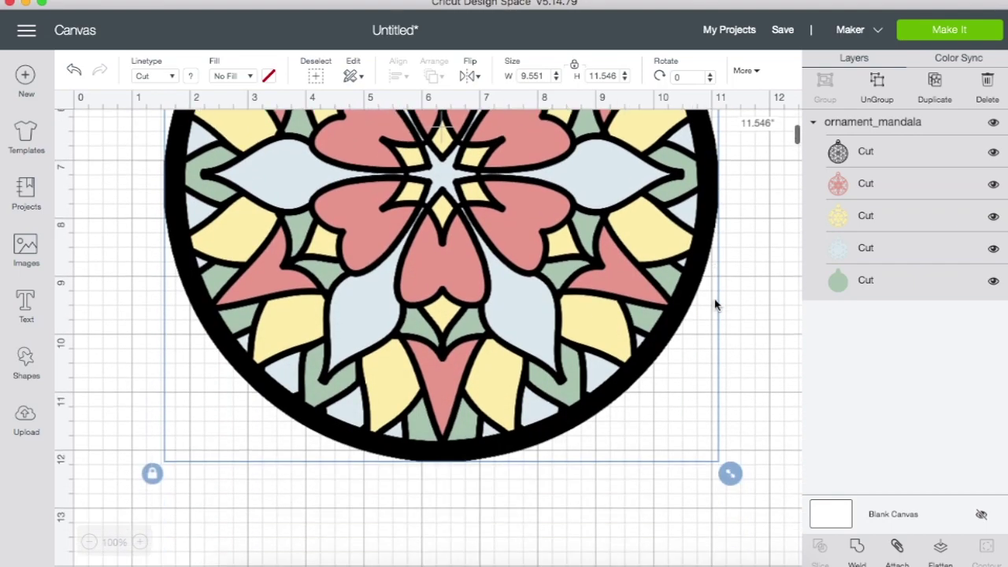
{"action": "left_click_drag", "start_coordinate": [730, 473], "coordinate": [664, 394]}
{"action": "scroll", "coordinate": [715, 398], "scroll_direction": "up", "scroll_amount": 10}
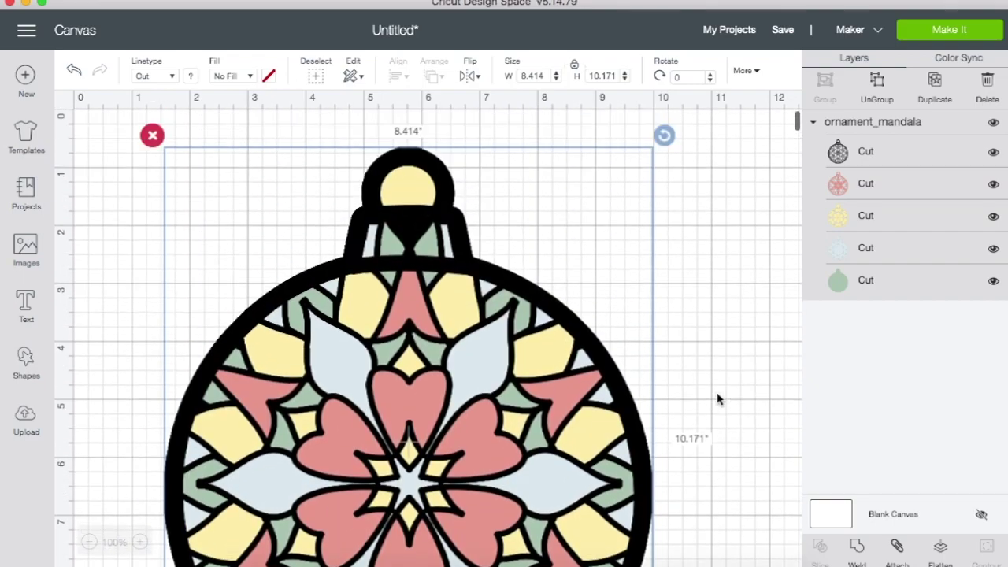
{"action": "scroll", "coordinate": [716, 399], "scroll_direction": "down", "scroll_amount": 8}
{"action": "left_click_drag", "start_coordinate": [668, 438], "coordinate": [626, 405]}
{"action": "scroll", "coordinate": [731, 396], "scroll_direction": "up", "scroll_amount": 8}
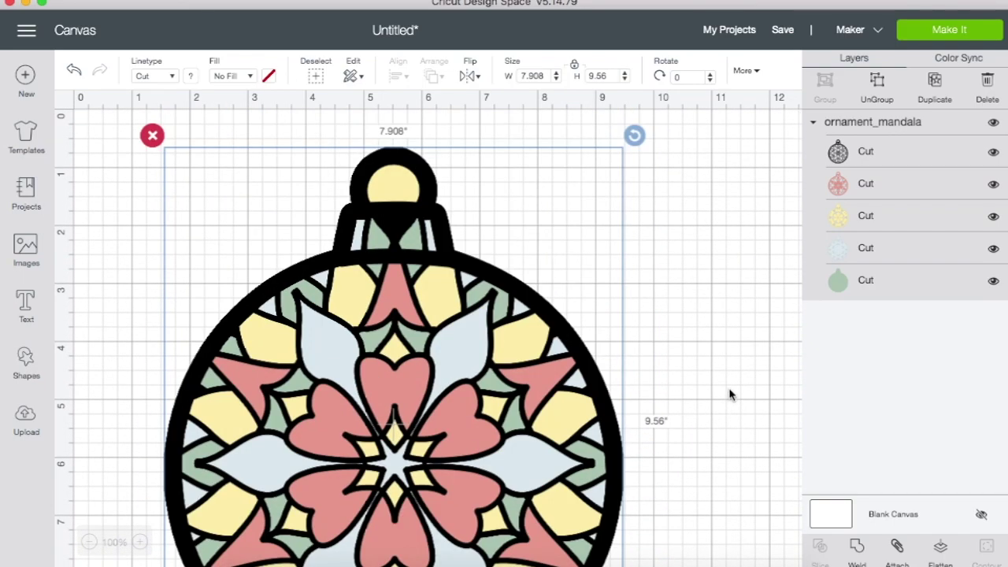
{"action": "scroll", "coordinate": [729, 393], "scroll_direction": "down", "scroll_amount": 5}
{"action": "scroll", "coordinate": [727, 328], "scroll_direction": "down", "scroll_amount": 4}
{"action": "scroll", "coordinate": [728, 330], "scroll_direction": "up", "scroll_amount": 8}
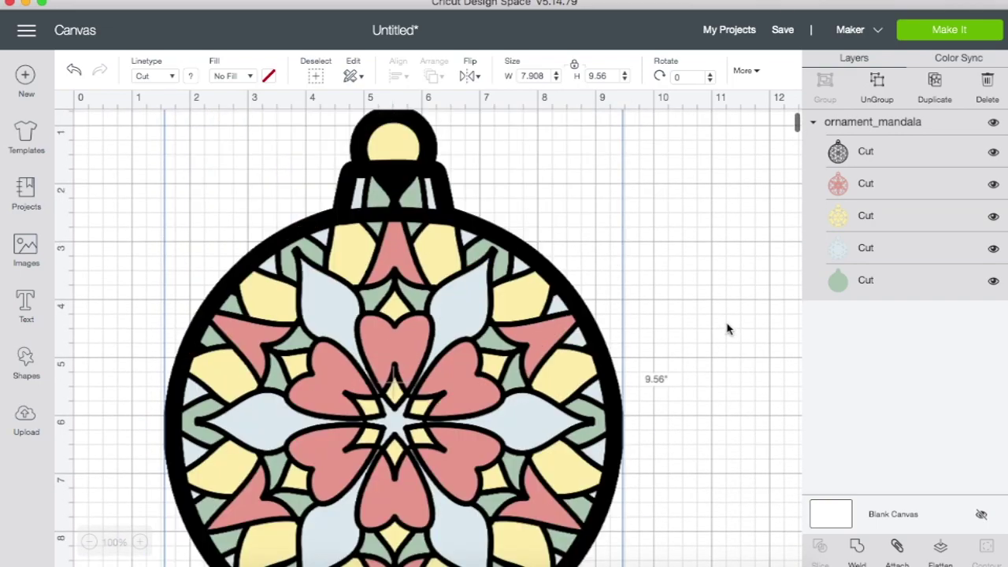
{"action": "scroll", "coordinate": [727, 329], "scroll_direction": "up", "scroll_amount": 2}
{"action": "scroll", "coordinate": [727, 329], "scroll_direction": "down", "scroll_amount": 7}
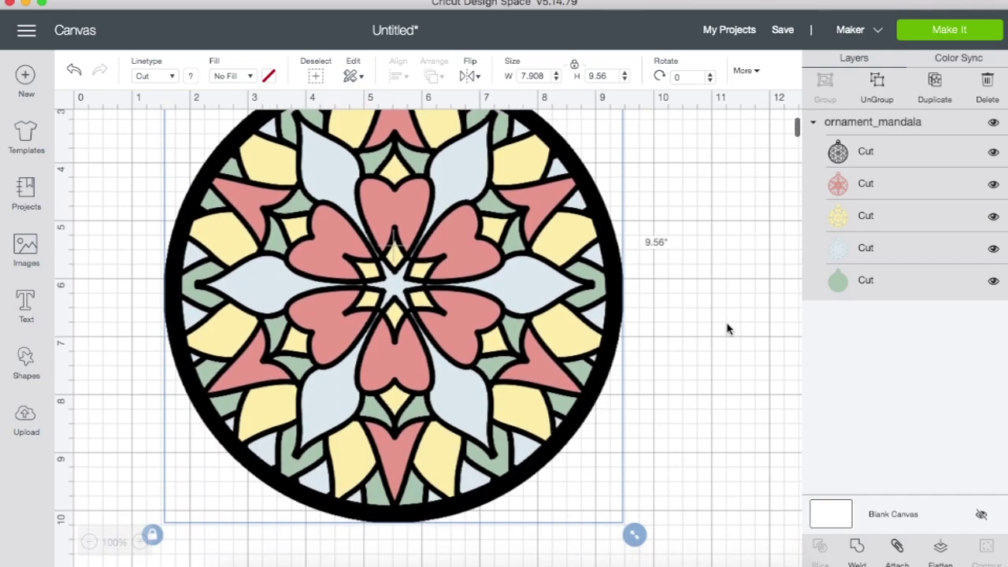
{"action": "left_click_drag", "start_coordinate": [634, 527], "coordinate": [610, 505]}
{"action": "scroll", "coordinate": [695, 441], "scroll_direction": "up", "scroll_amount": 9}
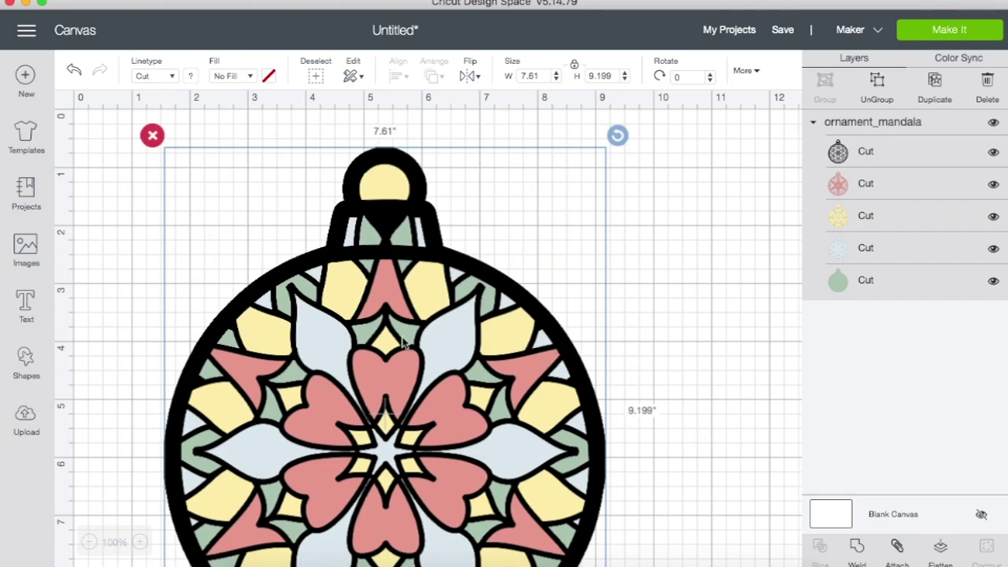
{"action": "scroll", "coordinate": [750, 267], "scroll_direction": "down", "scroll_amount": 3}
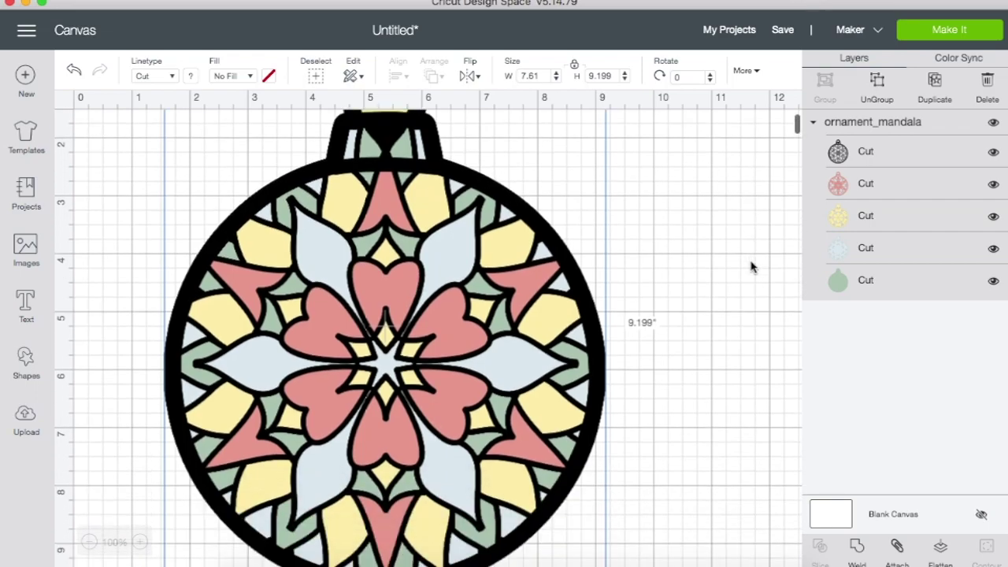
{"action": "scroll", "coordinate": [750, 266], "scroll_direction": "down", "scroll_amount": 1}
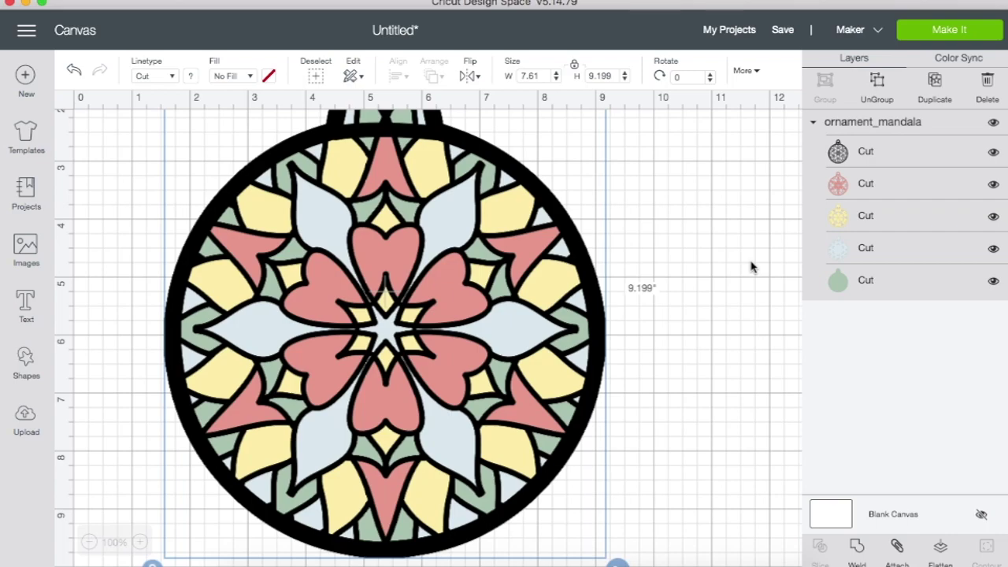
{"action": "scroll", "coordinate": [760, 319], "scroll_direction": "up", "scroll_amount": 2}
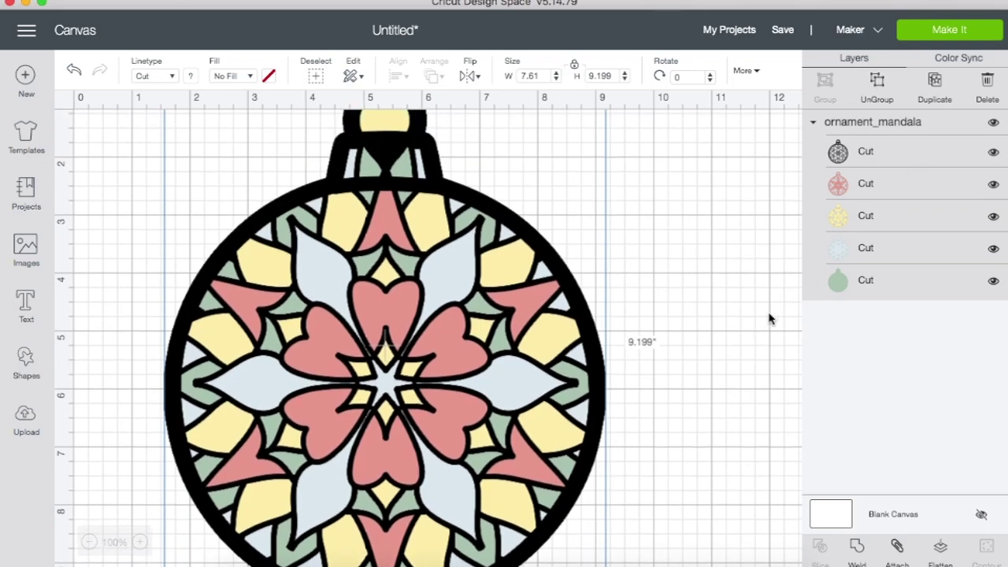
{"action": "scroll", "coordinate": [772, 317], "scroll_direction": "down", "scroll_amount": 2}
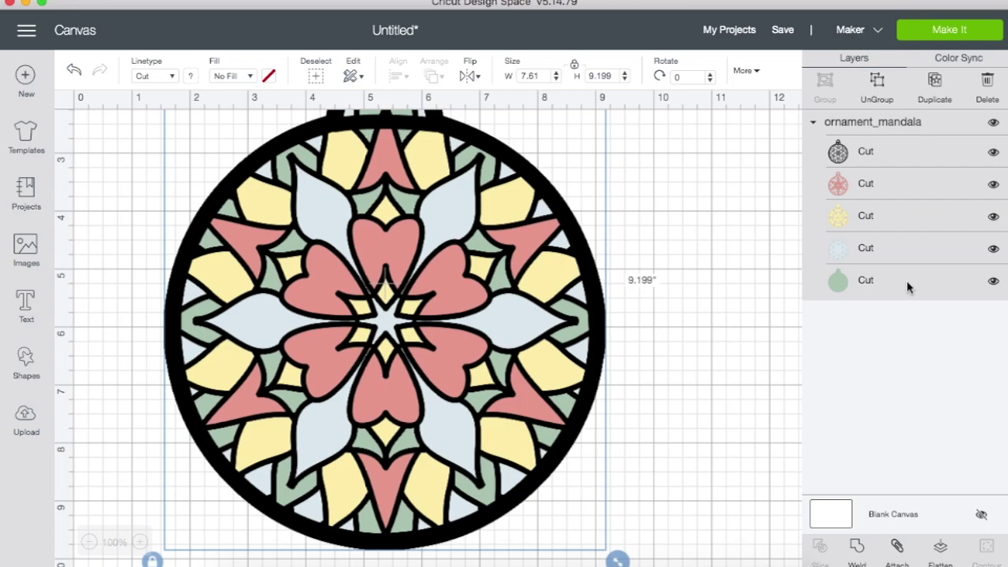
{"action": "scroll", "coordinate": [640, 409], "scroll_direction": "up", "scroll_amount": 2}
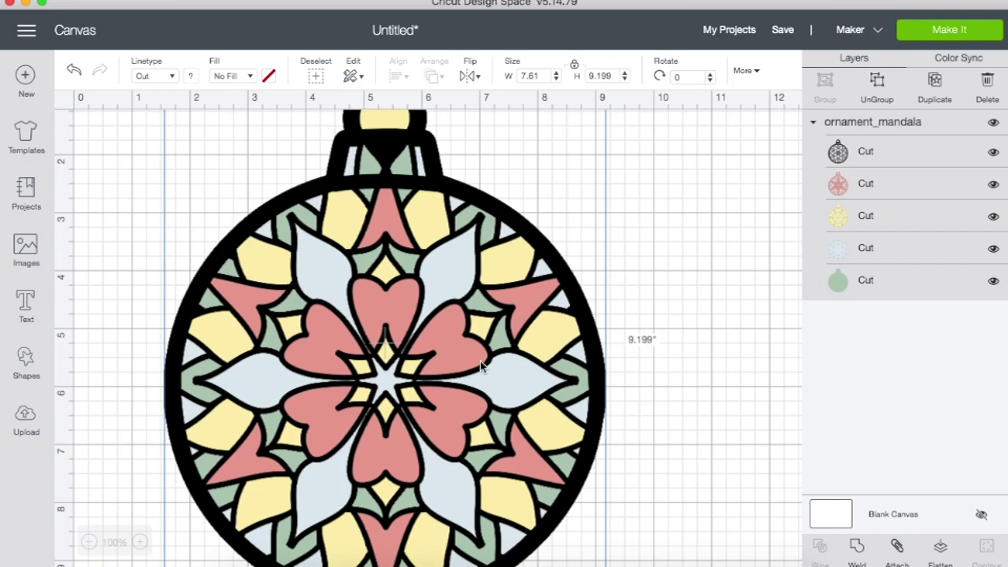
Add a text object with the recipient's first name and set it in the system font Autumn in November
{"action": "left_click", "coordinate": [26, 306]}
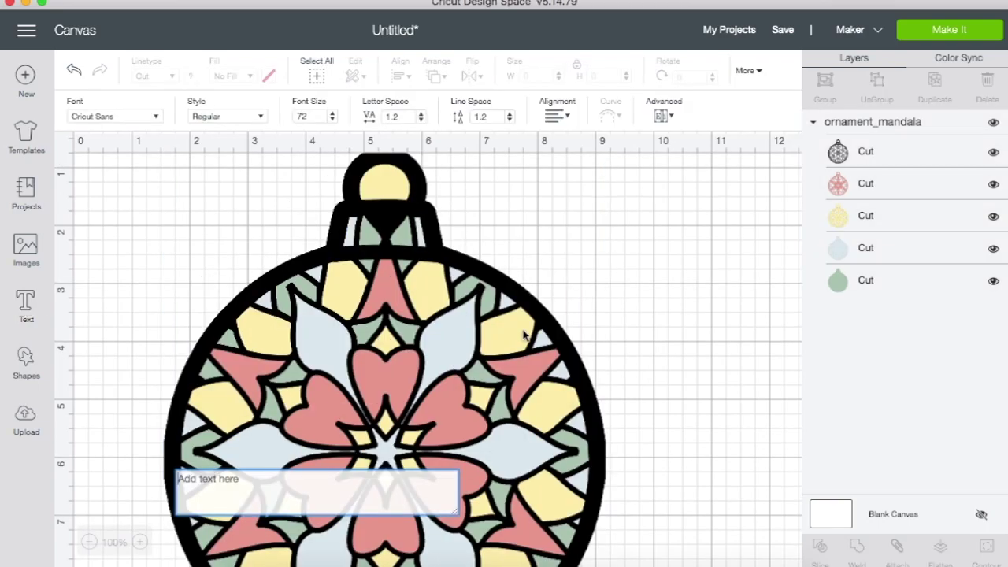
{"action": "type", "text": "Olivia"}
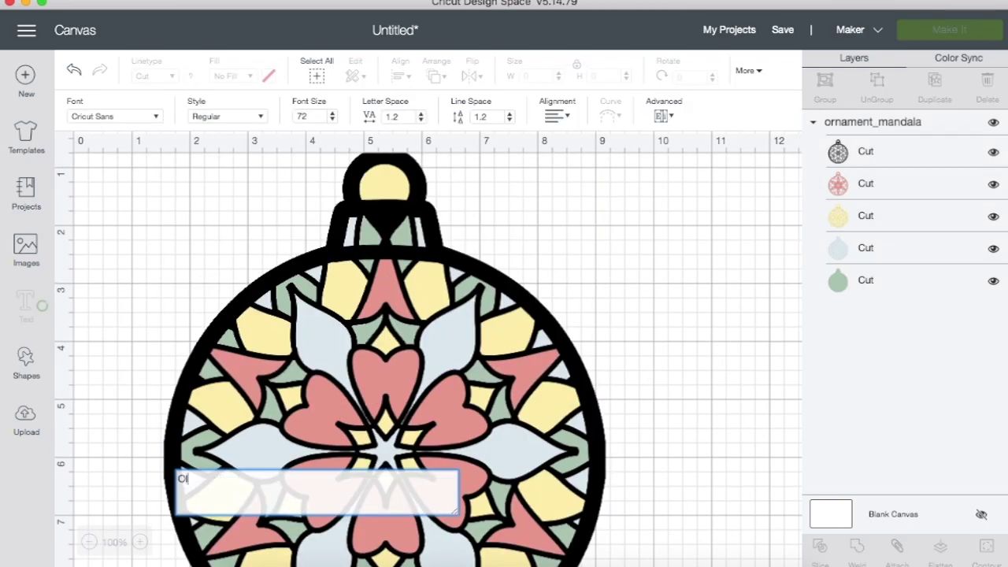
{"action": "key", "text": "super+a"}
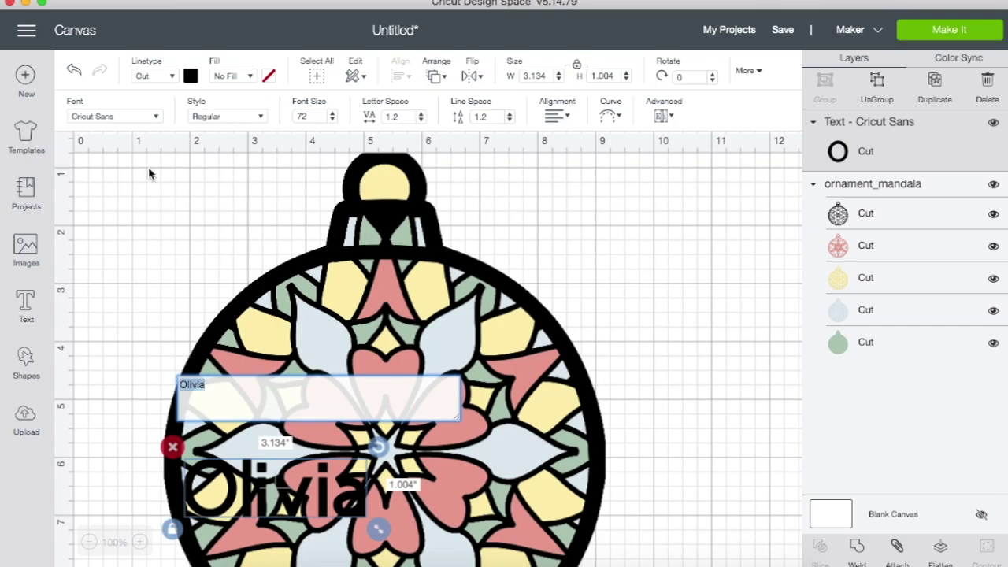
{"action": "left_click", "coordinate": [154, 117]}
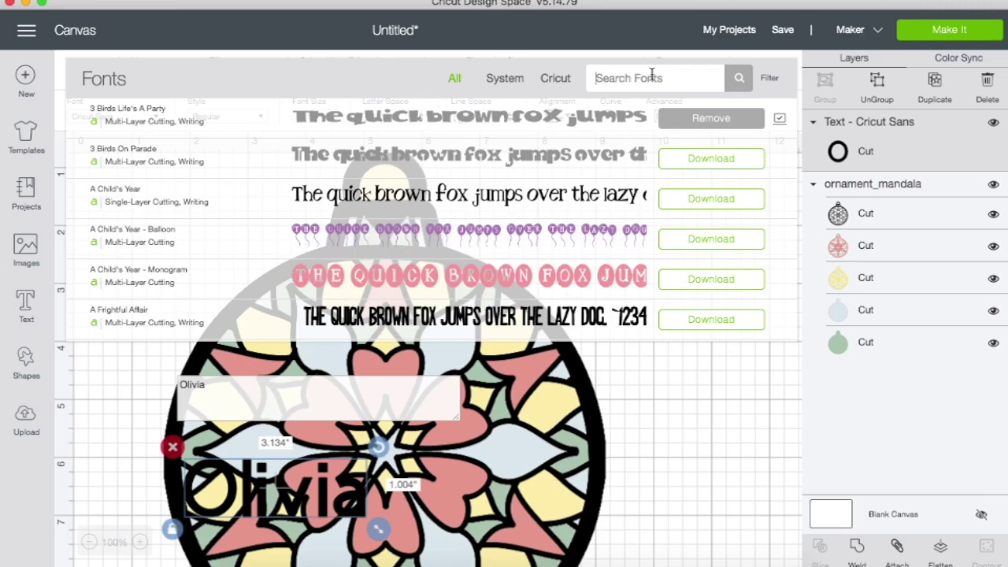
{"action": "left_click", "coordinate": [504, 78]}
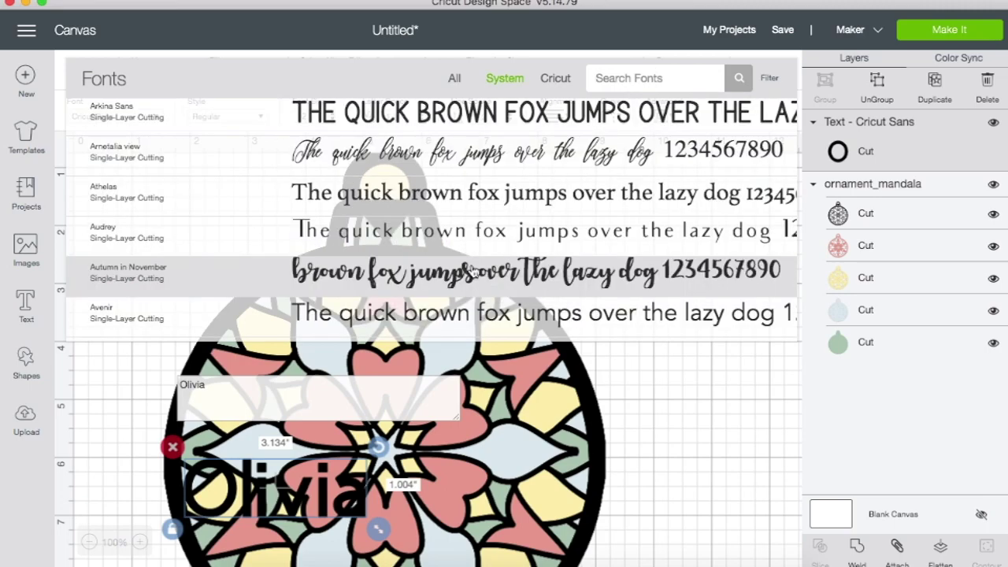
{"action": "left_click", "coordinate": [473, 271]}
Shift the ornament toward the left of the canvas and place the name text on the empty area to its right
{"action": "scroll", "coordinate": [652, 333], "scroll_direction": "down", "scroll_amount": 5}
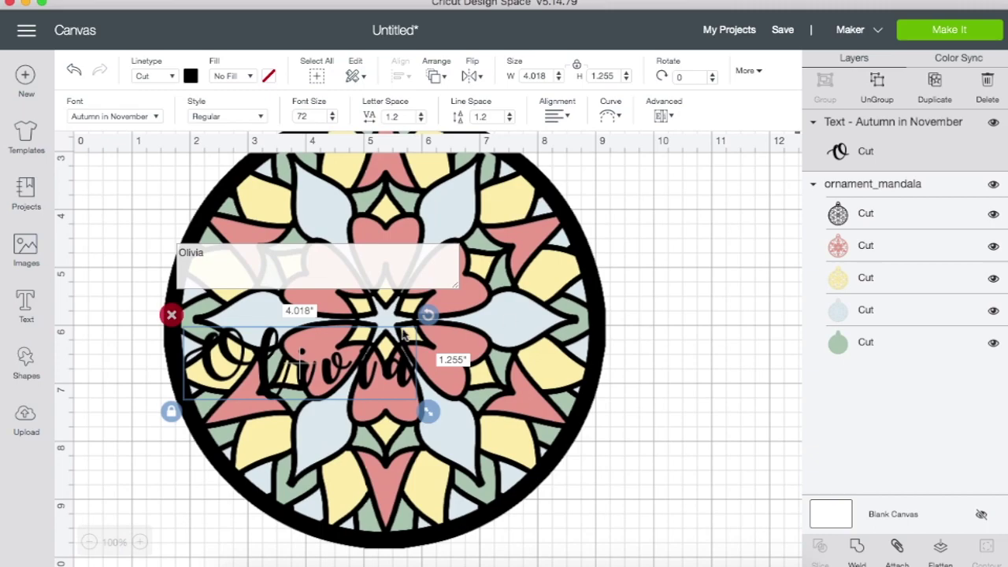
{"action": "left_click_drag", "start_coordinate": [400, 382], "coordinate": [453, 313]}
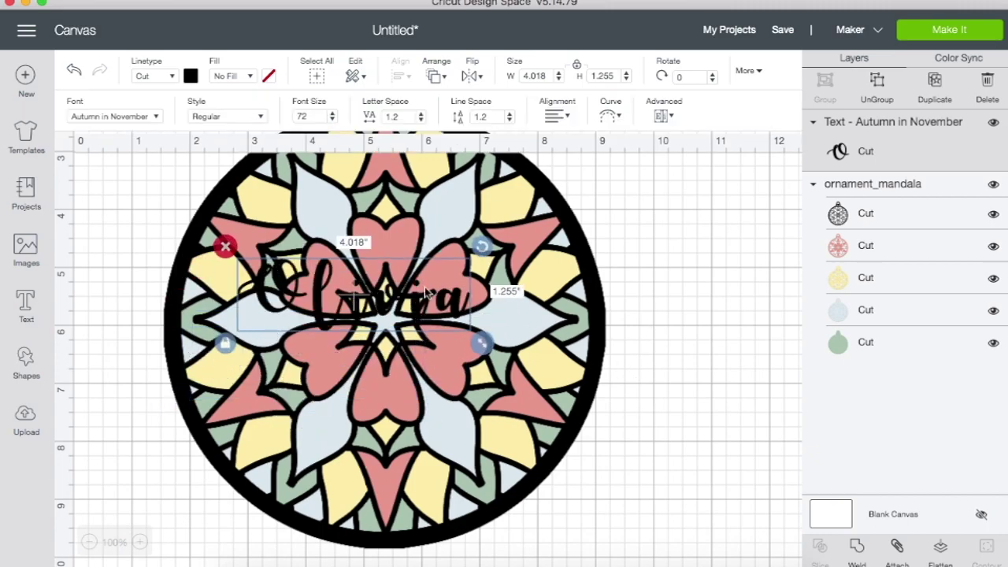
{"action": "scroll", "coordinate": [620, 311], "scroll_direction": "up", "scroll_amount": 3}
{"action": "left_click_drag", "start_coordinate": [417, 378], "coordinate": [362, 323]}
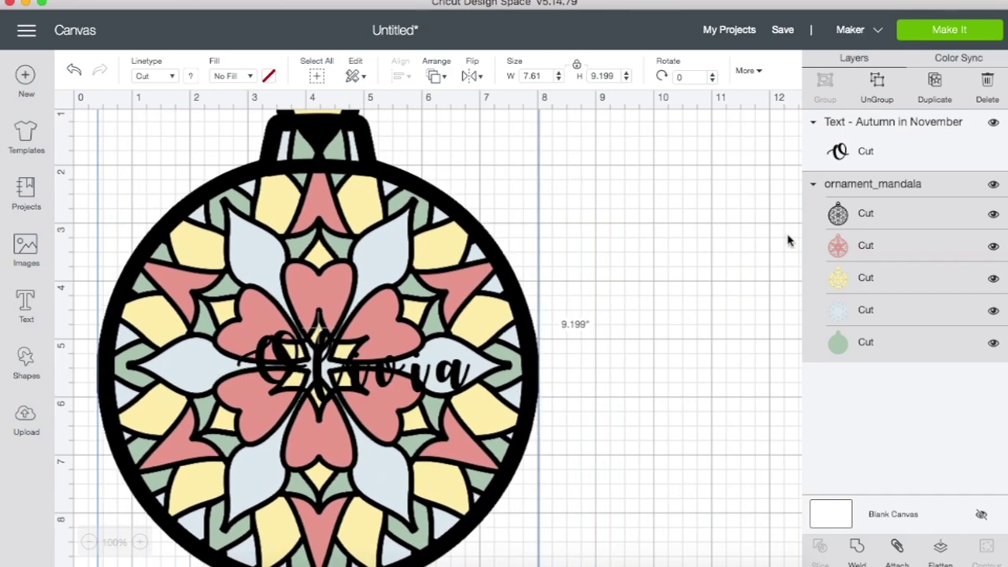
{"action": "left_click", "coordinate": [854, 143]}
{"action": "left_click_drag", "start_coordinate": [432, 394], "coordinate": [734, 291]}
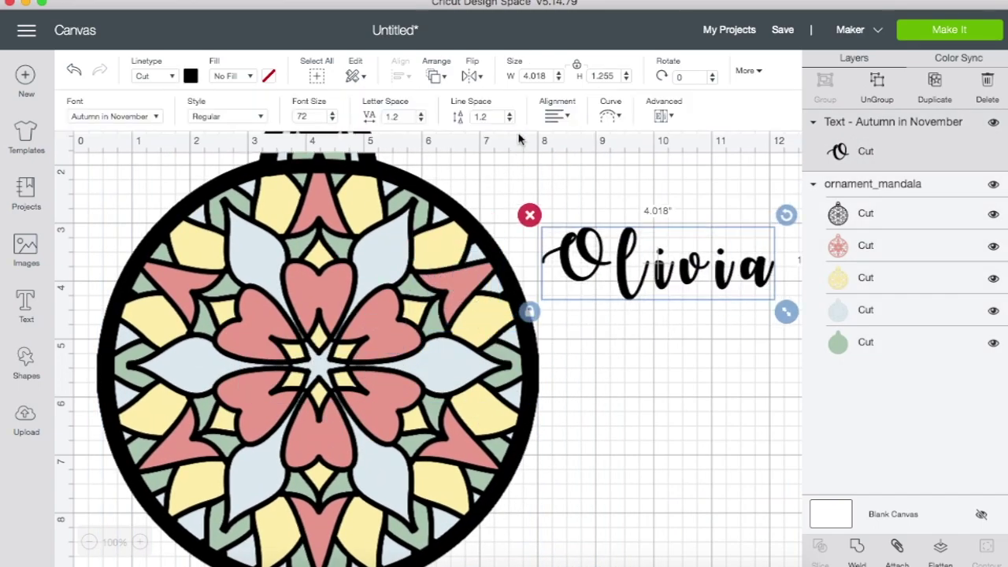
Set the name text's letter spacing to -0.6 so the script letters connect
{"action": "left_click", "coordinate": [402, 117]}
{"action": "type", "text": "-0.6"}
{"action": "key", "text": "Return"}
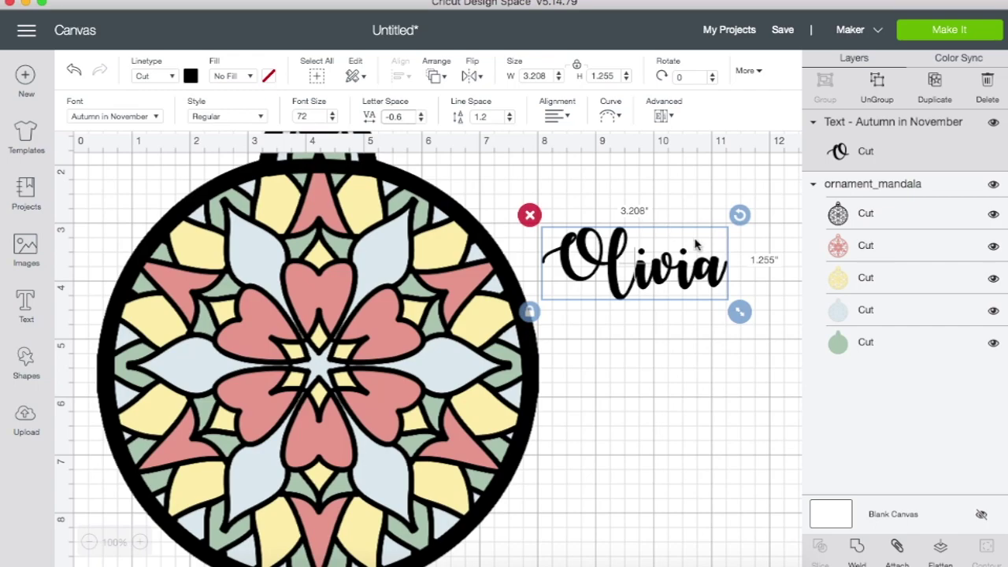
Enlarge the name text to about 7.3 by 2.9 inches and position it across the ornament's middle
{"action": "left_click_drag", "start_coordinate": [660, 282], "coordinate": [551, 289]}
{"action": "left_click_drag", "start_coordinate": [634, 329], "coordinate": [789, 498]}
{"action": "left_click_drag", "start_coordinate": [699, 323], "coordinate": [335, 401]}
{"action": "left_click_drag", "start_coordinate": [471, 466], "coordinate": [540, 488]}
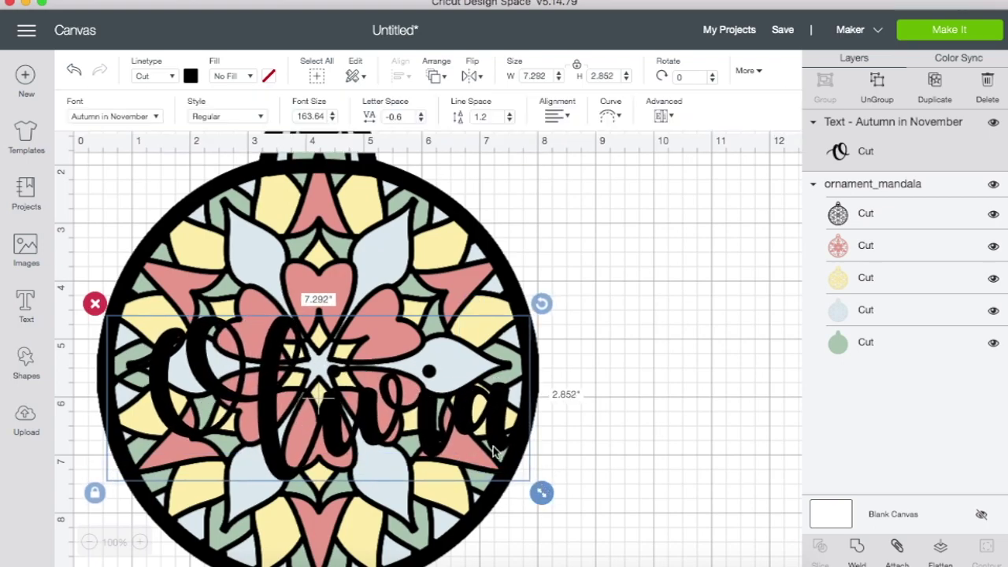
{"action": "left_click_drag", "start_coordinate": [415, 411], "coordinate": [419, 374]}
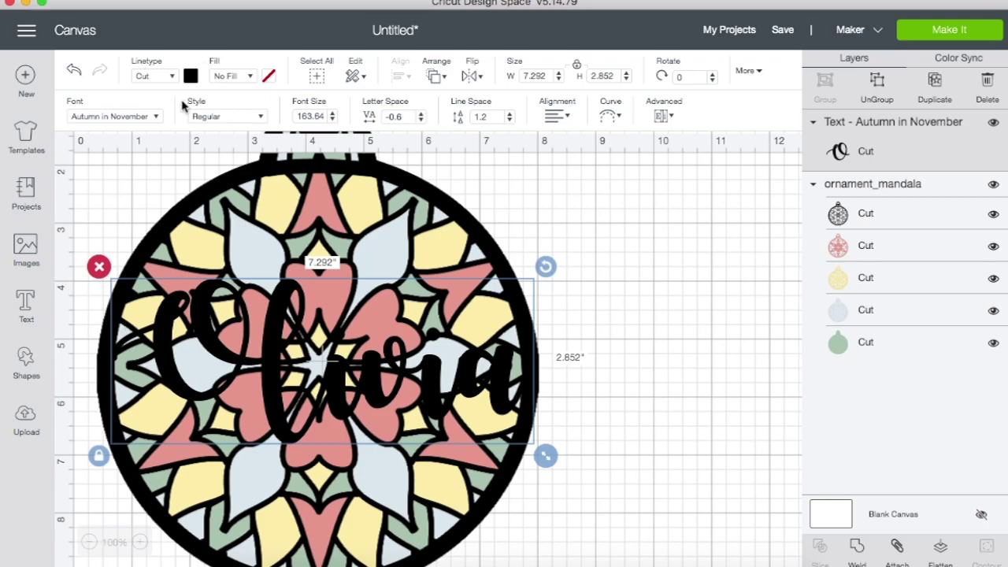
Color the name text white, then enlarge it slightly to about 7.38 by 2.89 inches and center it across the ornament
{"action": "left_click", "coordinate": [193, 76]}
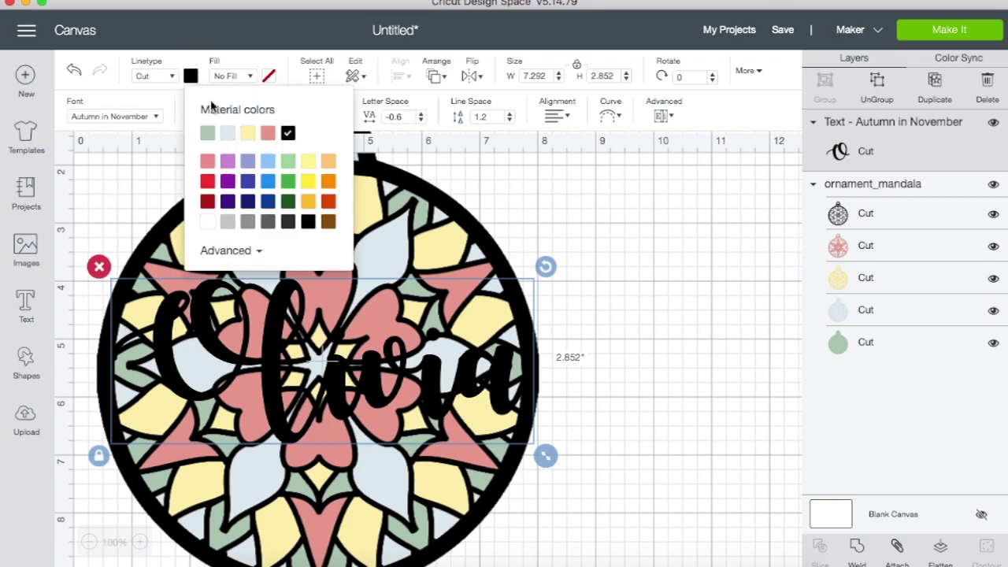
{"action": "left_click", "coordinate": [207, 222]}
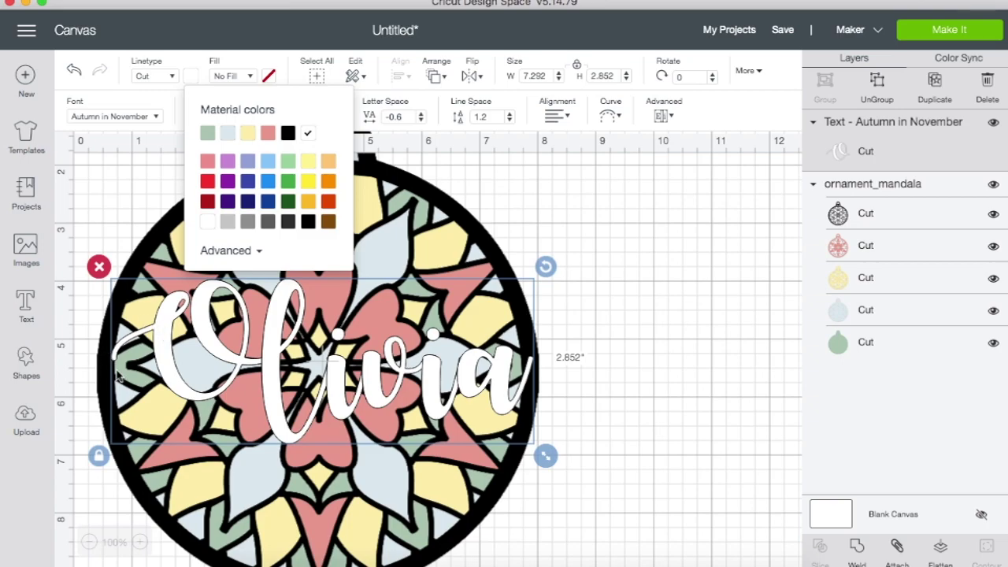
{"action": "left_click_drag", "start_coordinate": [431, 387], "coordinate": [425, 392]}
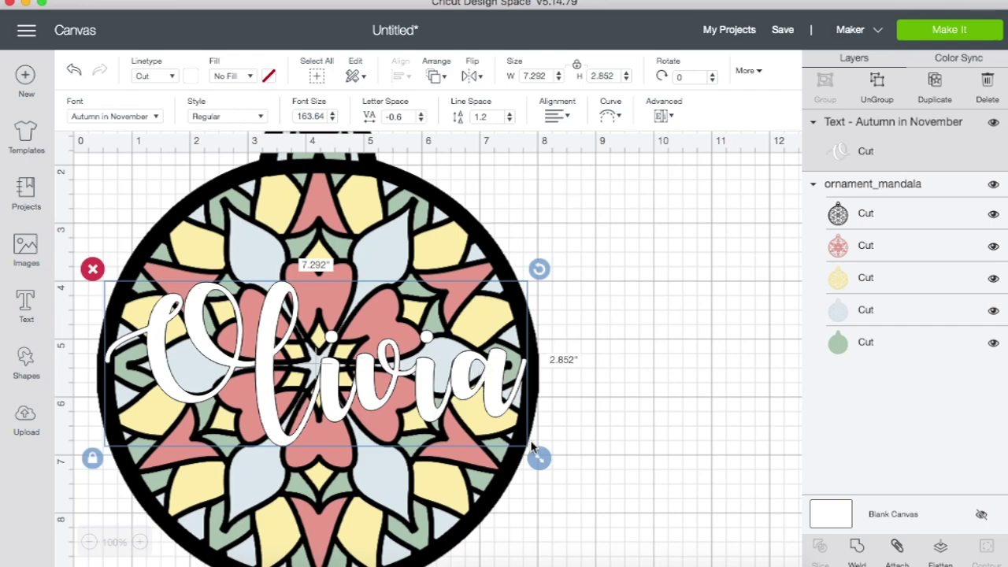
{"action": "left_click_drag", "start_coordinate": [539, 458], "coordinate": [547, 472]}
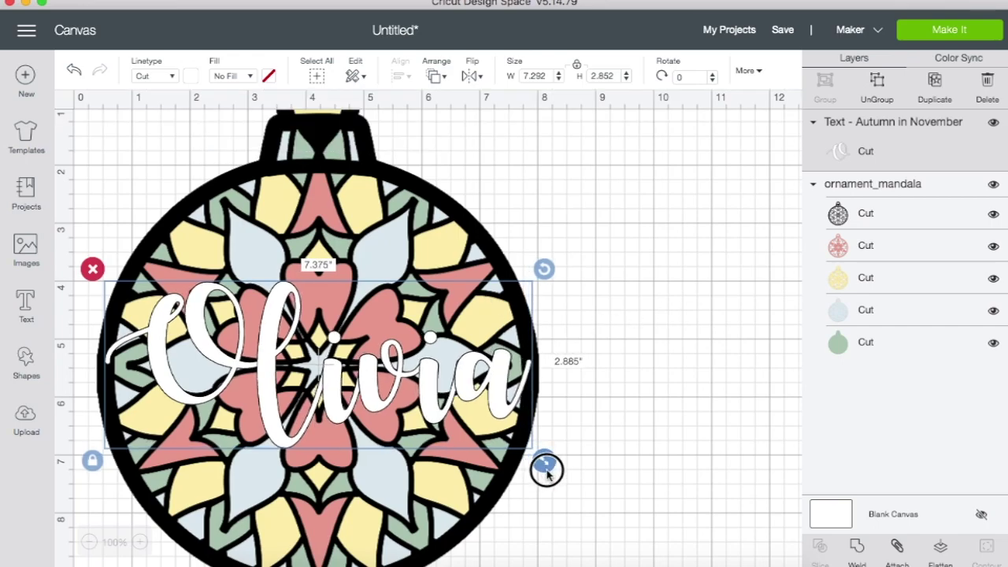
{"action": "left_click_drag", "start_coordinate": [372, 384], "coordinate": [371, 388]}
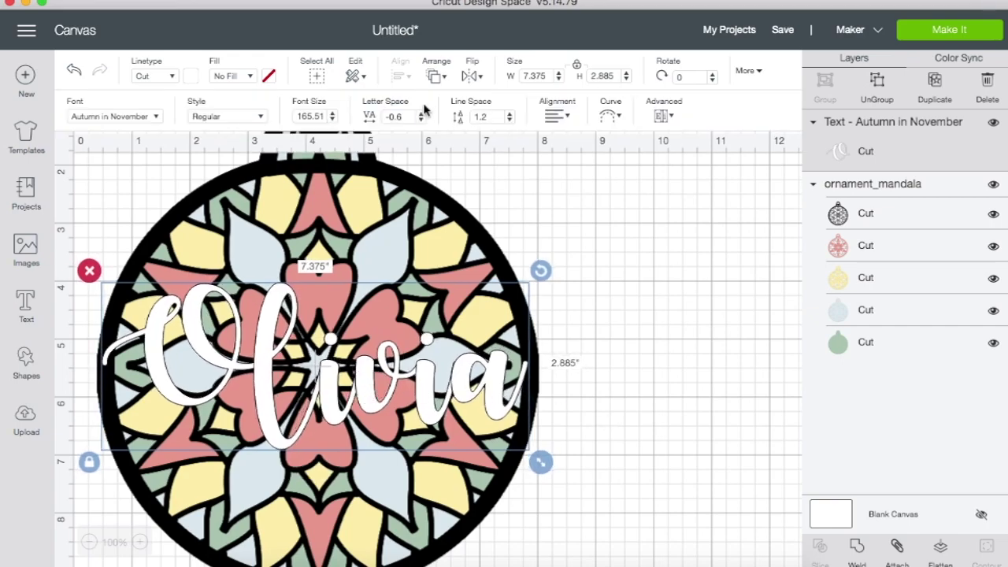
Set the name text's material color to the same black as the ornament outline
{"action": "left_click", "coordinate": [191, 76]}
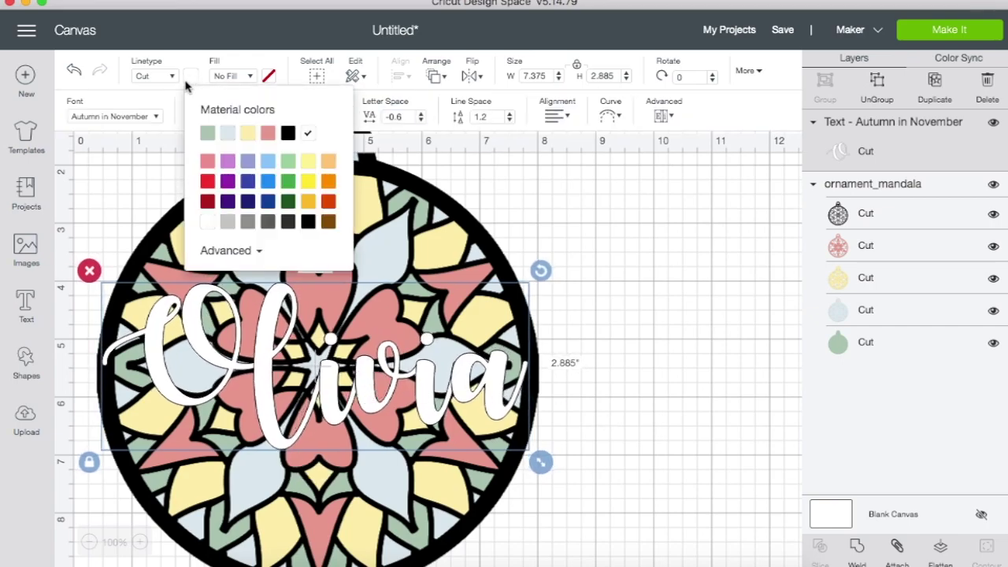
{"action": "left_click", "coordinate": [287, 134]}
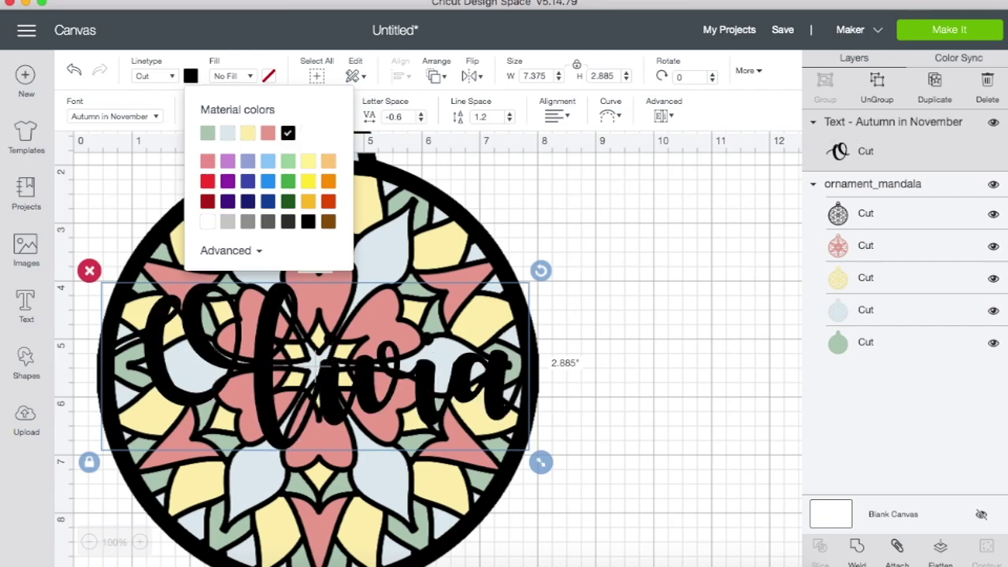
Weld the name text into a single shape and ungroup the ornament mandala into its separate layers
{"action": "left_click", "coordinate": [858, 555]}
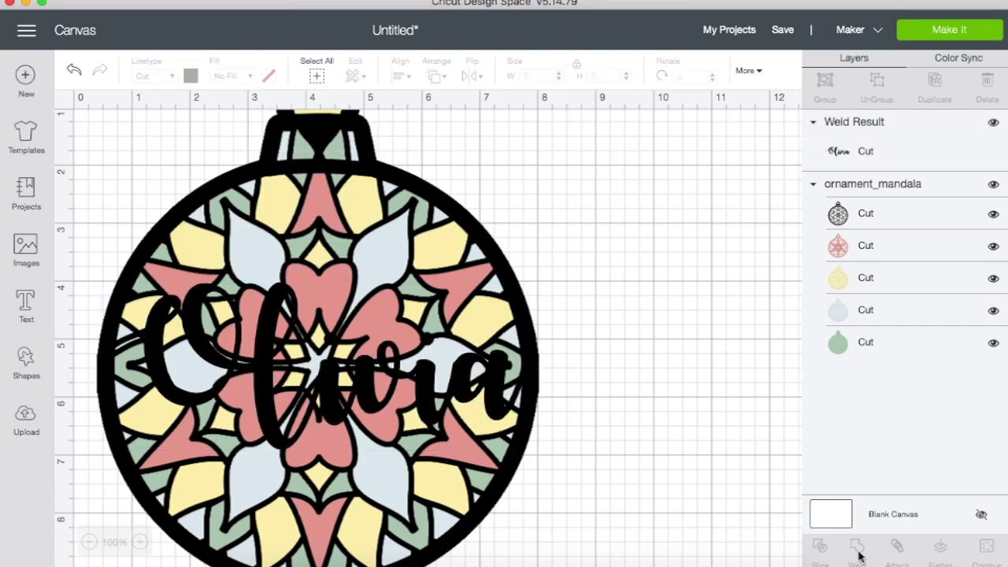
{"action": "left_click", "coordinate": [893, 132]}
{"action": "left_click", "coordinate": [877, 186]}
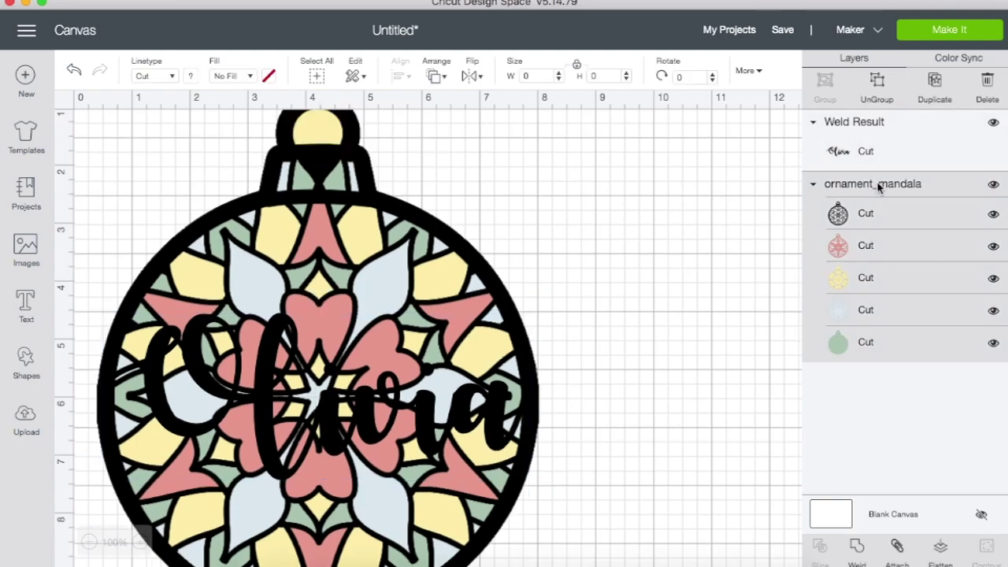
{"action": "left_click", "coordinate": [877, 81]}
Weld the name shape together with the mandala's black outline layer
{"action": "left_click_drag", "start_coordinate": [859, 426], "coordinate": [861, 136]}
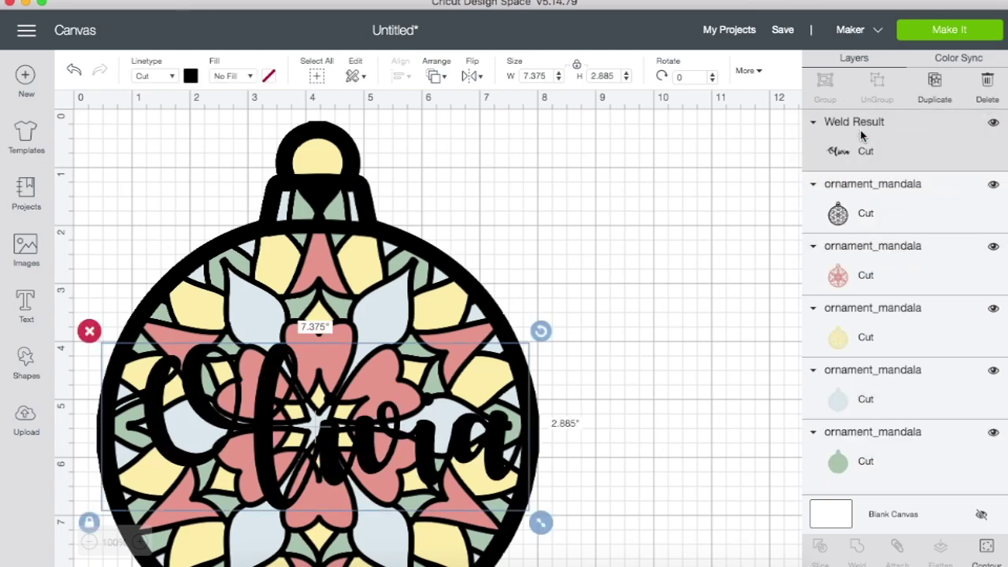
{"action": "left_click", "coordinate": [850, 205]}
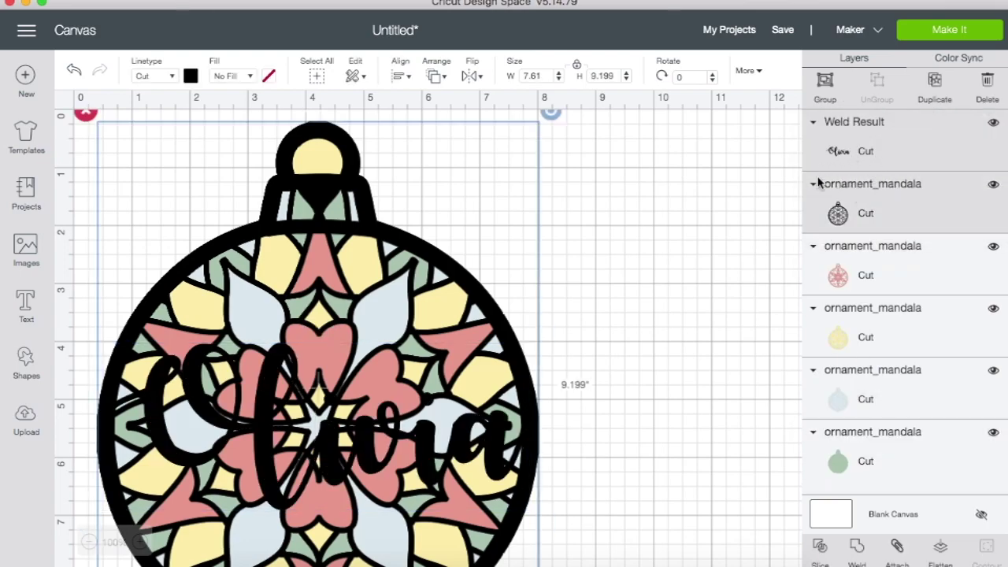
{"action": "left_click", "coordinate": [857, 547]}
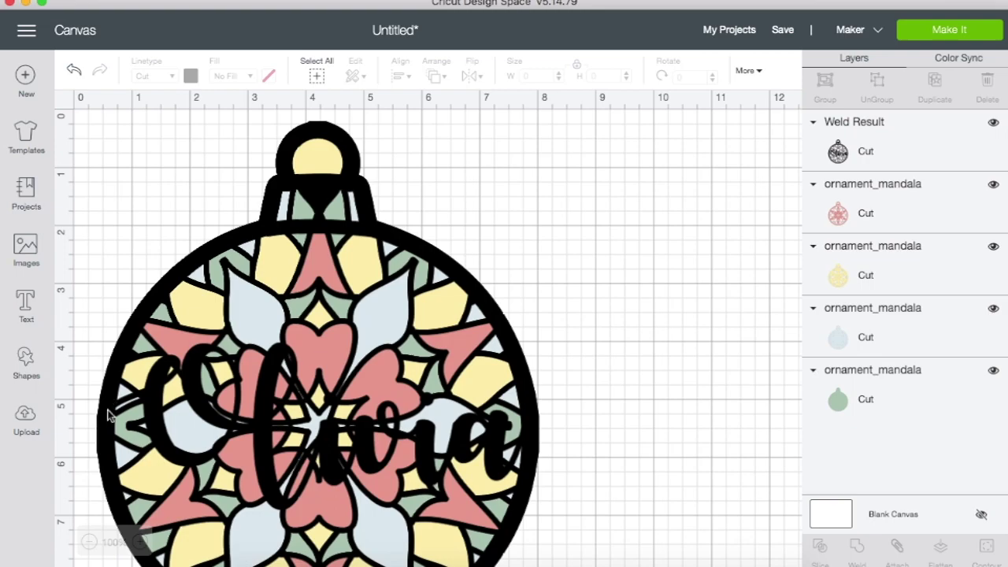
Hide the red, yellow, light blue and green mandala layers to inspect the welded black outline on its own
{"action": "left_click", "coordinate": [841, 154]}
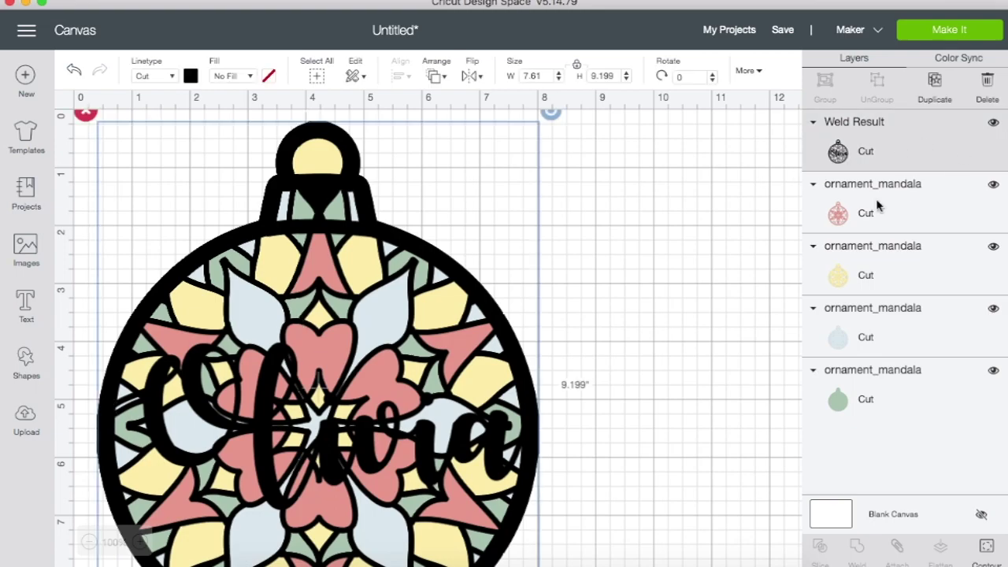
{"action": "left_click", "coordinate": [992, 187]}
{"action": "left_click", "coordinate": [993, 247]}
{"action": "left_click", "coordinate": [993, 309]}
{"action": "left_click", "coordinate": [993, 372]}
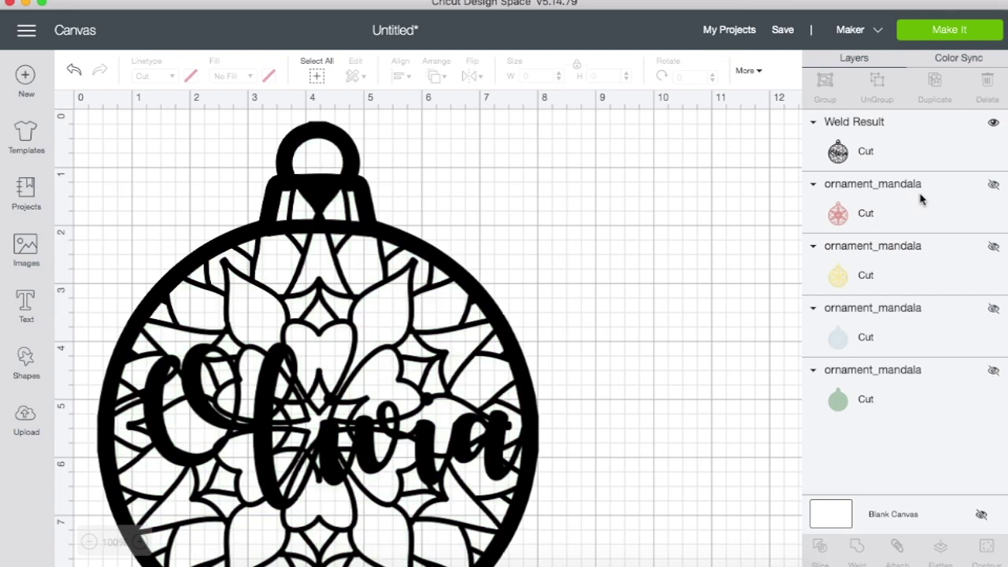
{"action": "scroll", "coordinate": [635, 259], "scroll_direction": "down", "scroll_amount": 1}
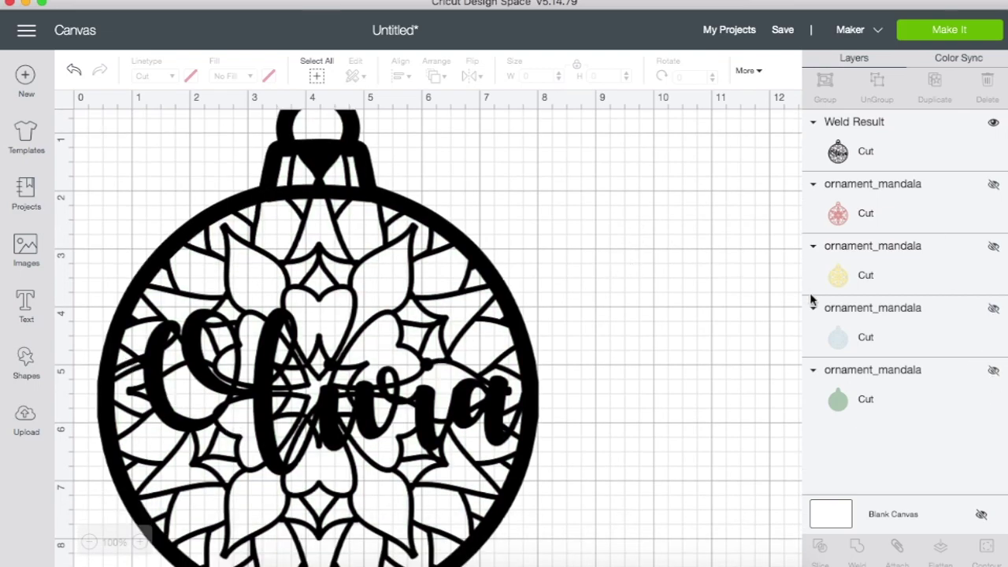
Show the red, yellow, light blue and green mandala layers again and look over the whole ornament
{"action": "left_click", "coordinate": [995, 186]}
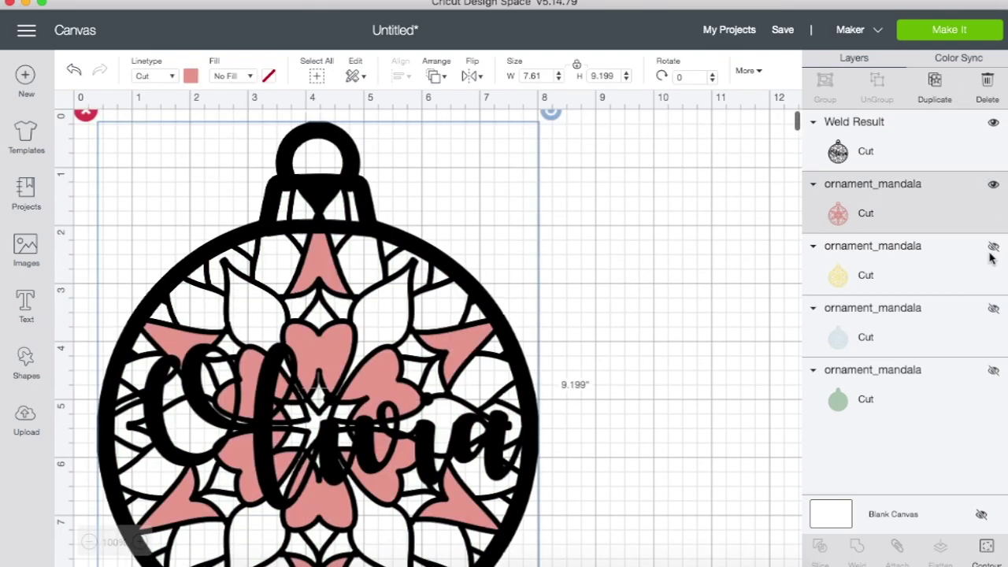
{"action": "left_click", "coordinate": [992, 309]}
{"action": "left_click", "coordinate": [993, 247]}
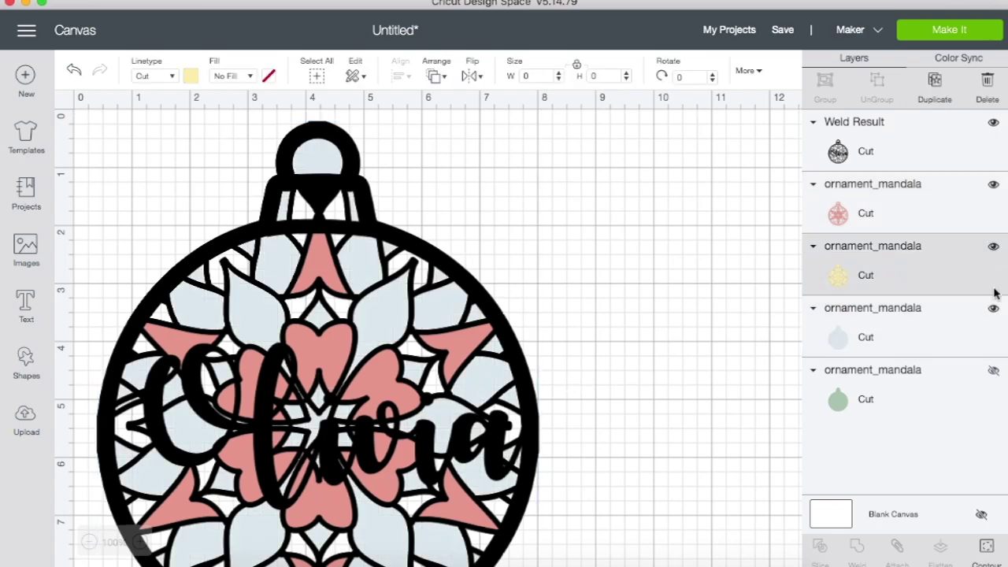
{"action": "left_click", "coordinate": [992, 370]}
{"action": "scroll", "coordinate": [730, 350], "scroll_direction": "down", "scroll_amount": 5}
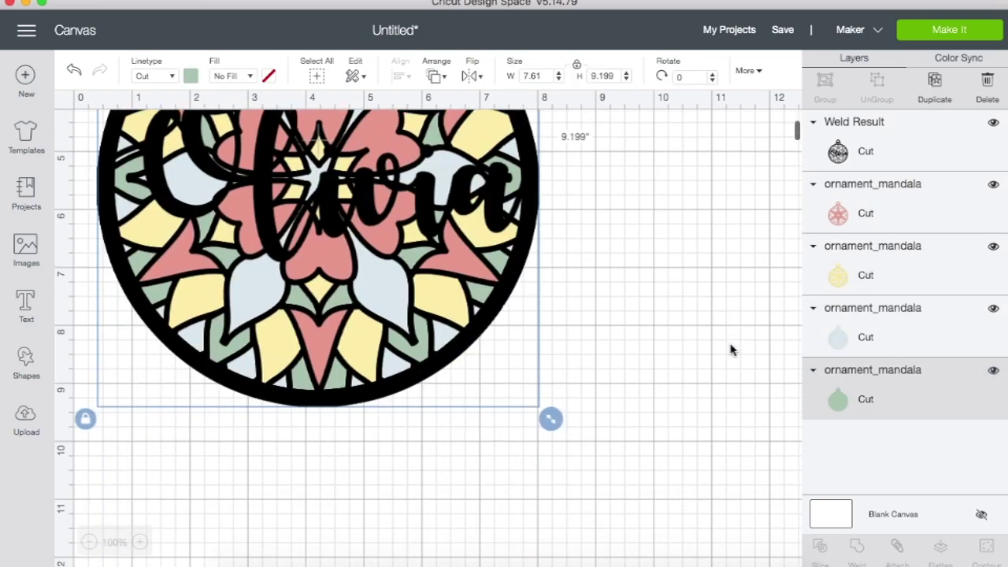
{"action": "scroll", "coordinate": [730, 350], "scroll_direction": "up", "scroll_amount": 4}
{"action": "scroll", "coordinate": [731, 350], "scroll_direction": "down", "scroll_amount": 3}
{"action": "scroll", "coordinate": [731, 350], "scroll_direction": "up", "scroll_amount": 2}
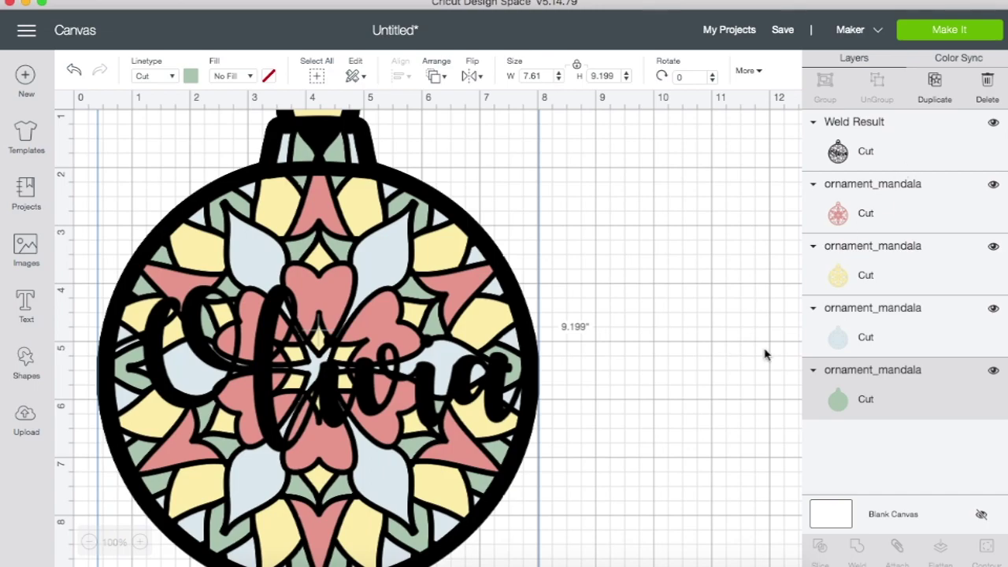
Set the material color of the welded outline and name layer to white and review the ornament
{"action": "left_click", "coordinate": [866, 157]}
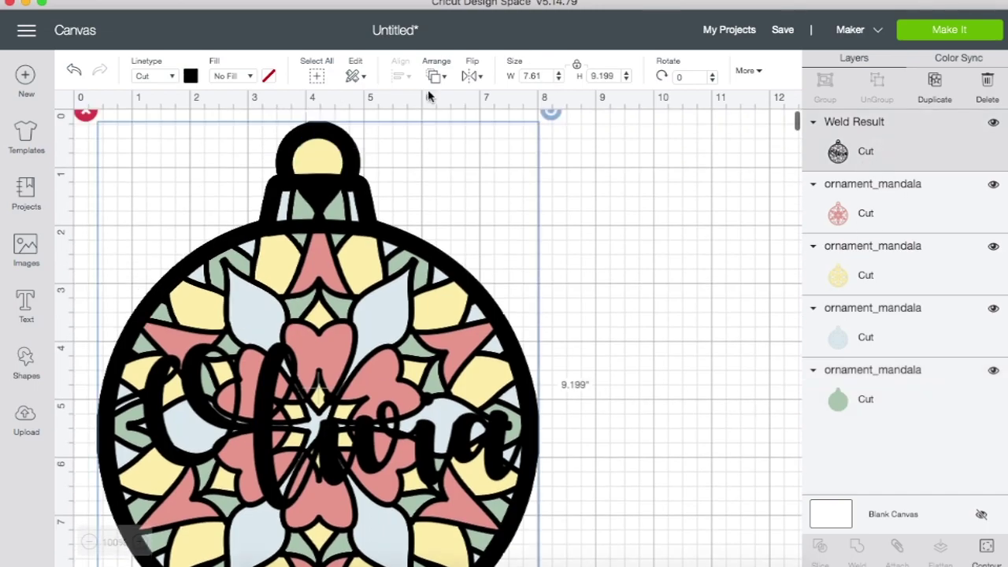
{"action": "left_click", "coordinate": [191, 76]}
{"action": "left_click", "coordinate": [207, 222]}
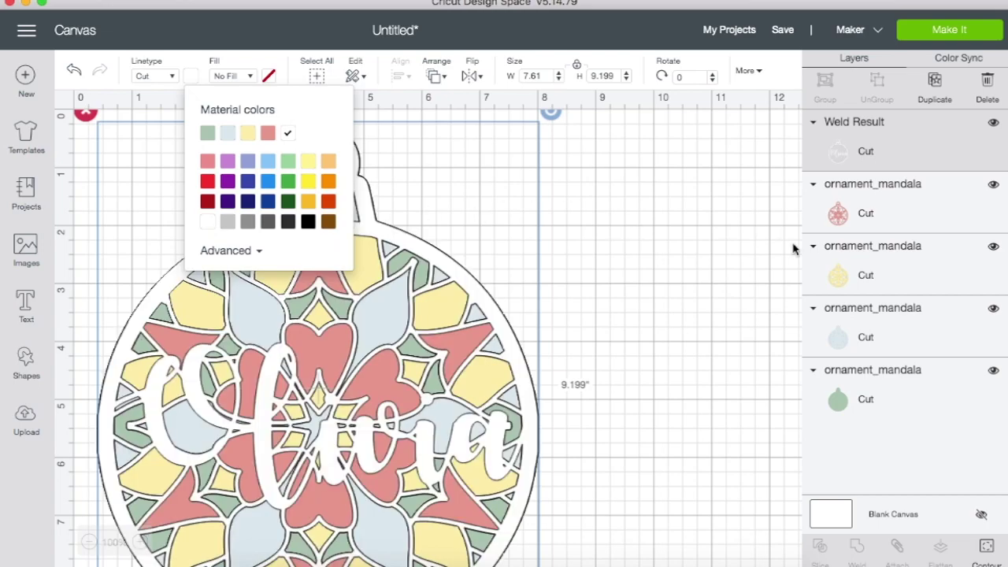
{"action": "left_click", "coordinate": [892, 402]}
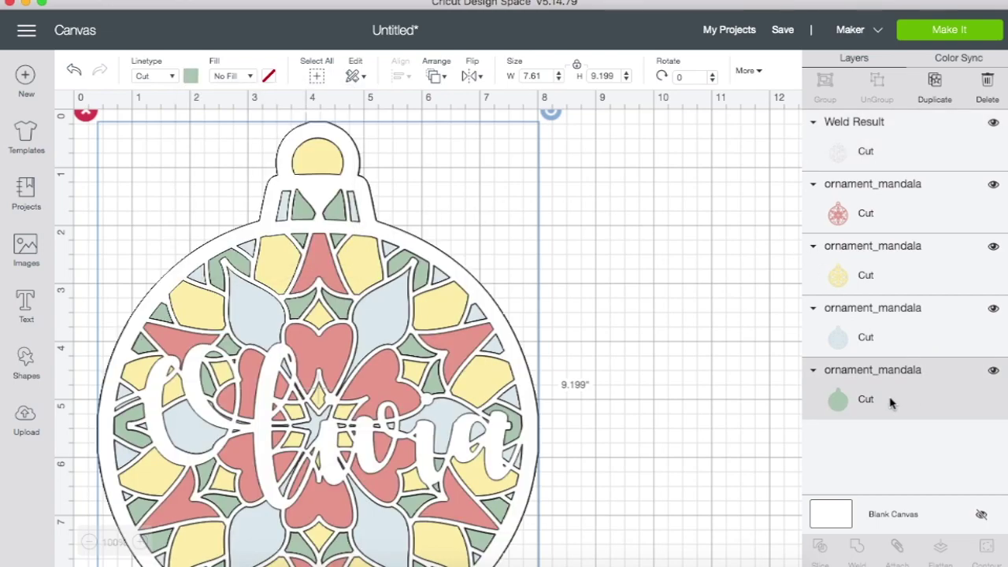
{"action": "scroll", "coordinate": [690, 407], "scroll_direction": "down", "scroll_amount": 4}
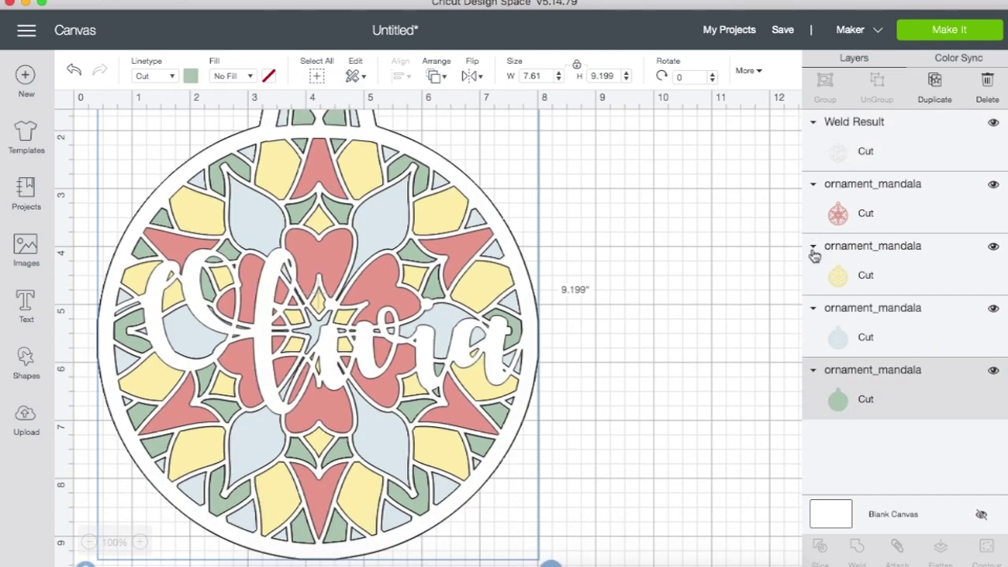
{"action": "scroll", "coordinate": [709, 335], "scroll_direction": "up", "scroll_amount": 2}
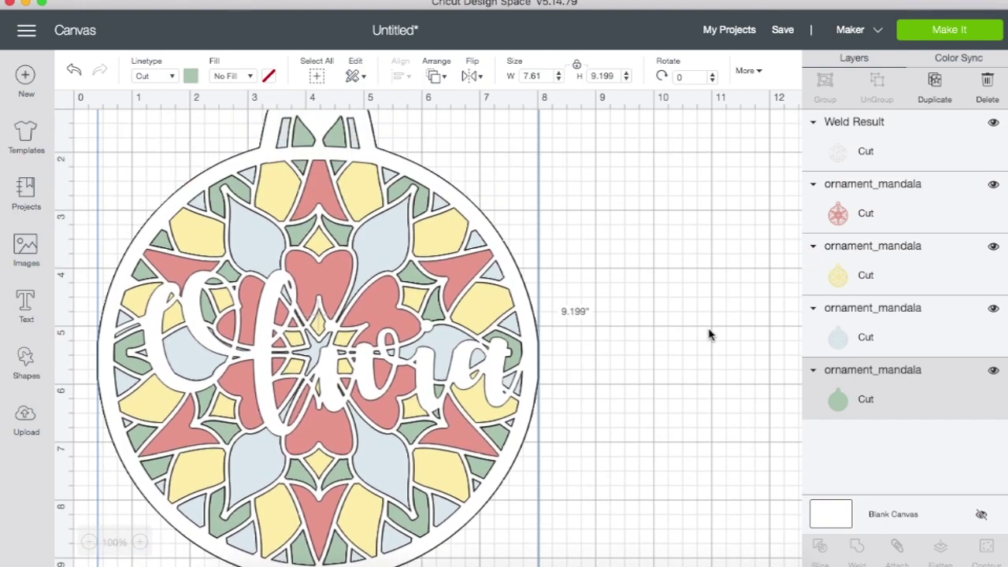